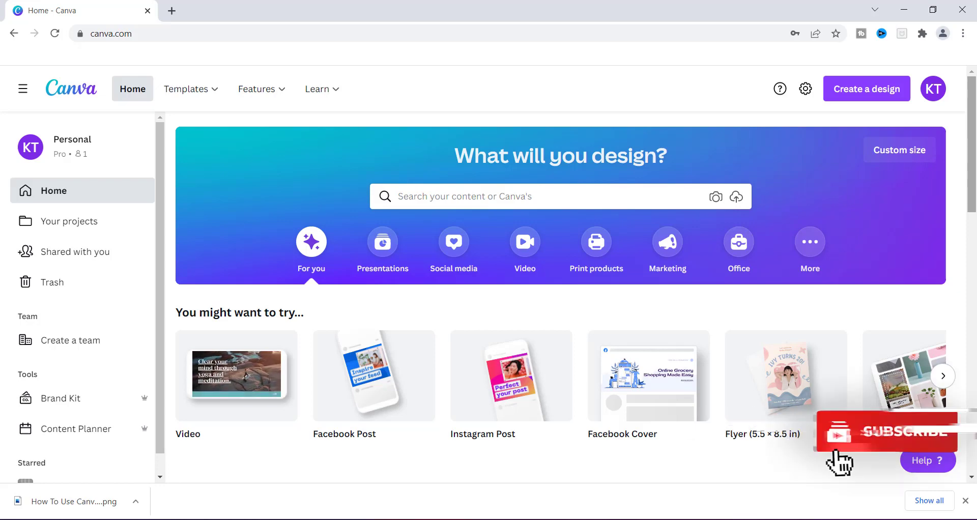
Open File Explorer with Win+E to view the thumbnail PNGs already in Downloads.
key(super+e)
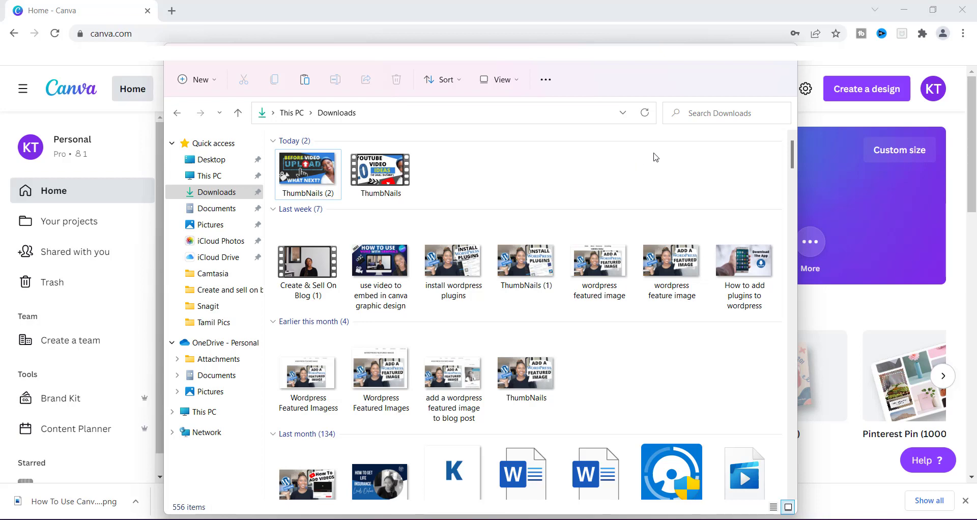
Dismiss the Downloads folder window with Escape to reveal the Canva home page.
key(Escape)
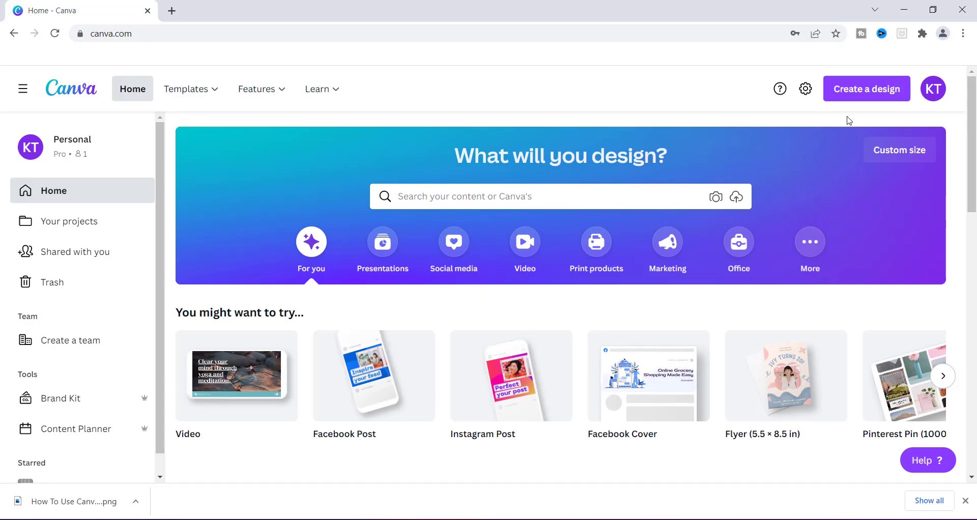
Open the 'How To Use Canva To Resize Any Image' recent design and scroll to page 9.
scroll(974, 144, down, 2)
scroll(974, 144, down, 1)
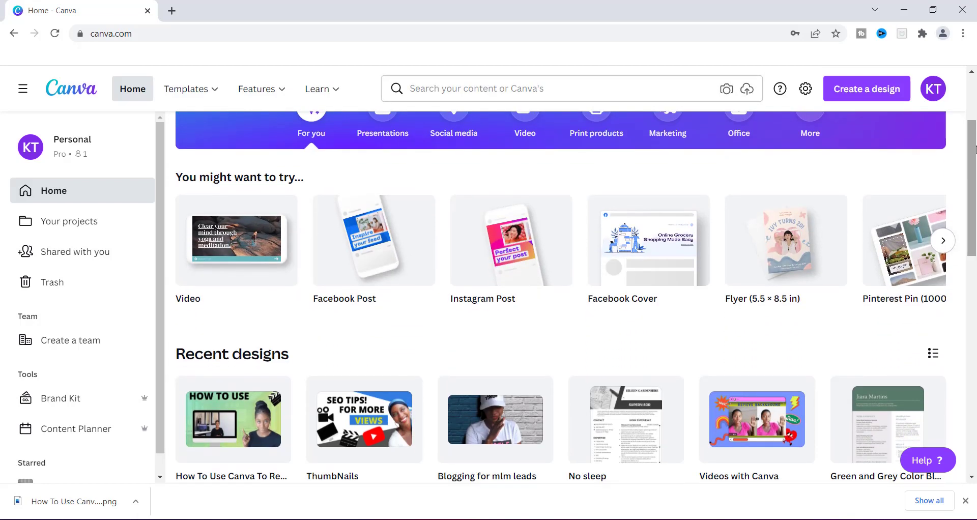
click(222, 422)
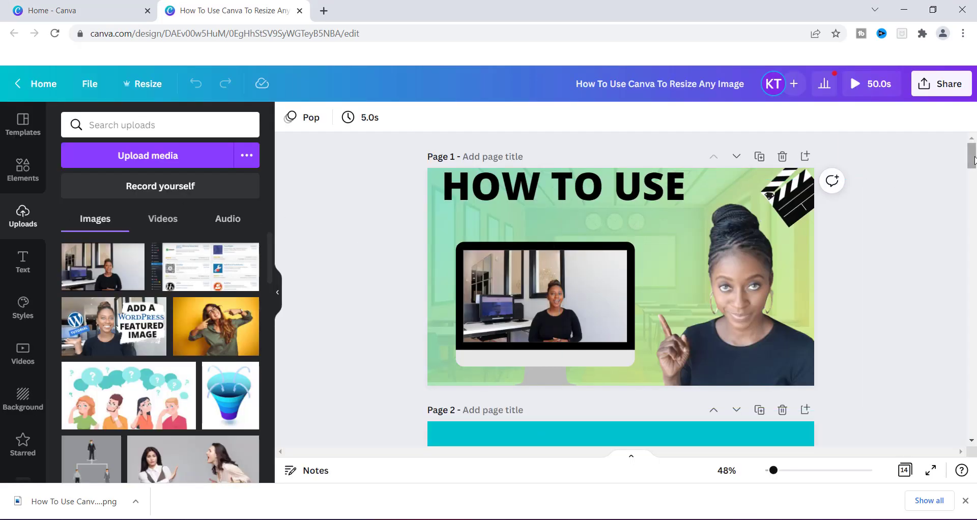
mouse_move(974, 161)
mouse_down()
mouse_move(973, 361)
mouse_move(974, 305)
mouse_move(973, 321)
mouse_up()
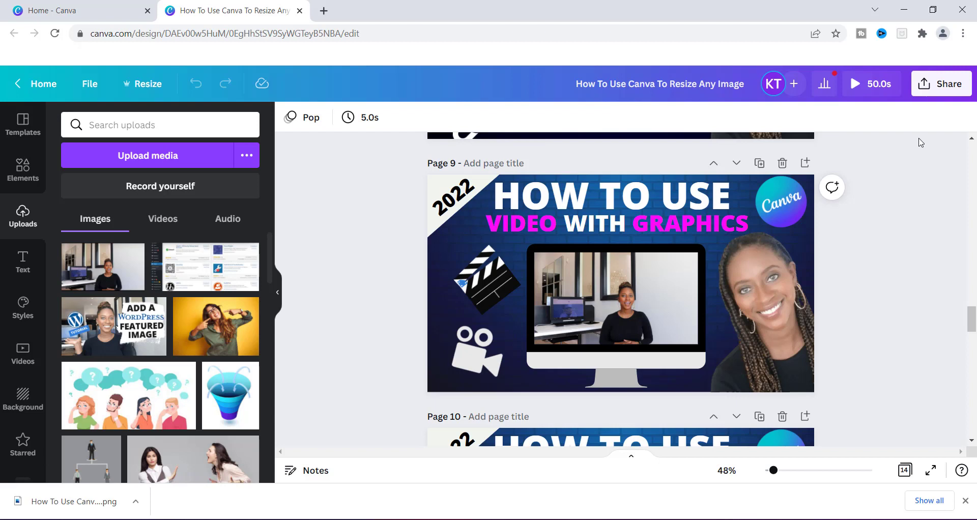
Change the design title to 'how to use video with graphics'.
click(737, 88)
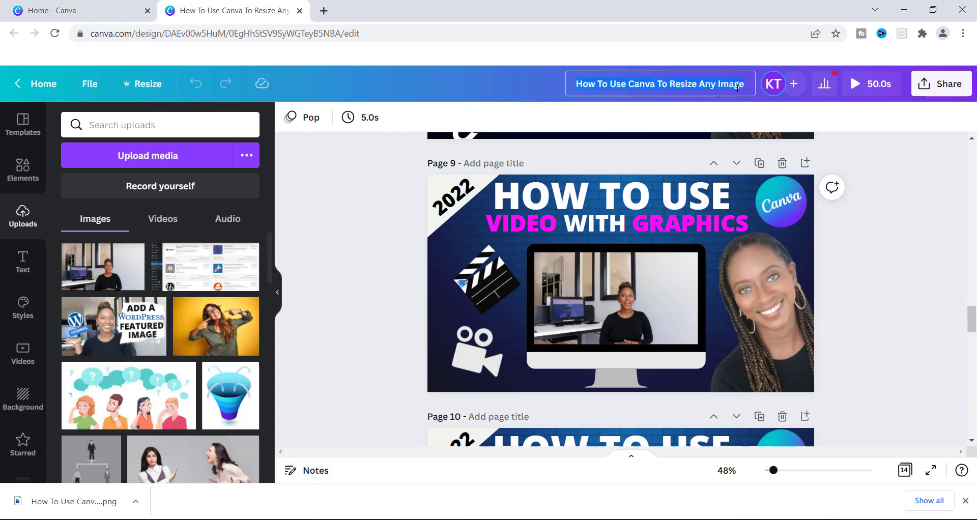
text(how)
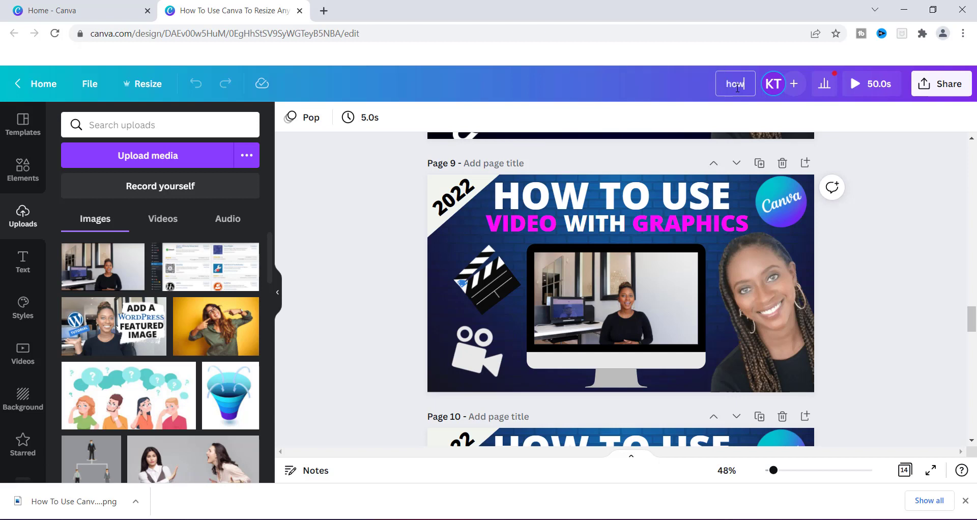
text( to use)
text( video)
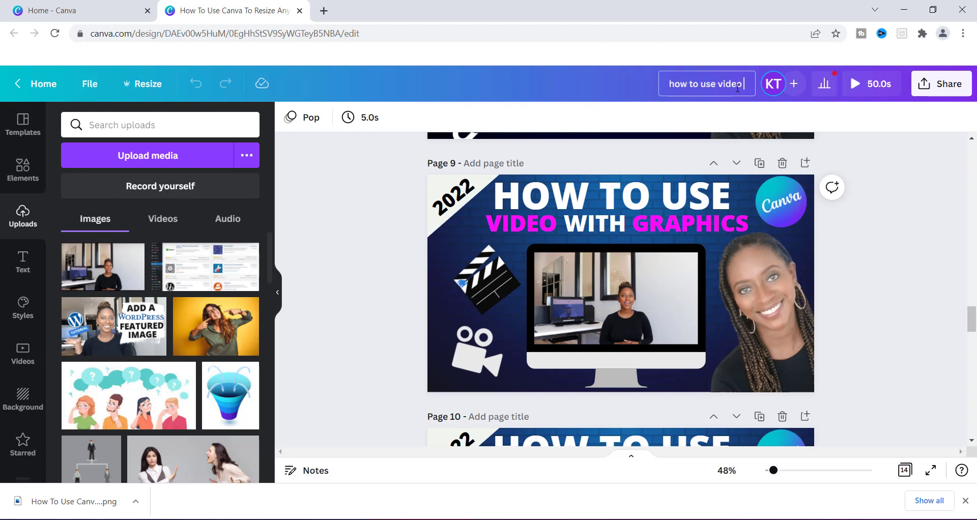
text( with grap)
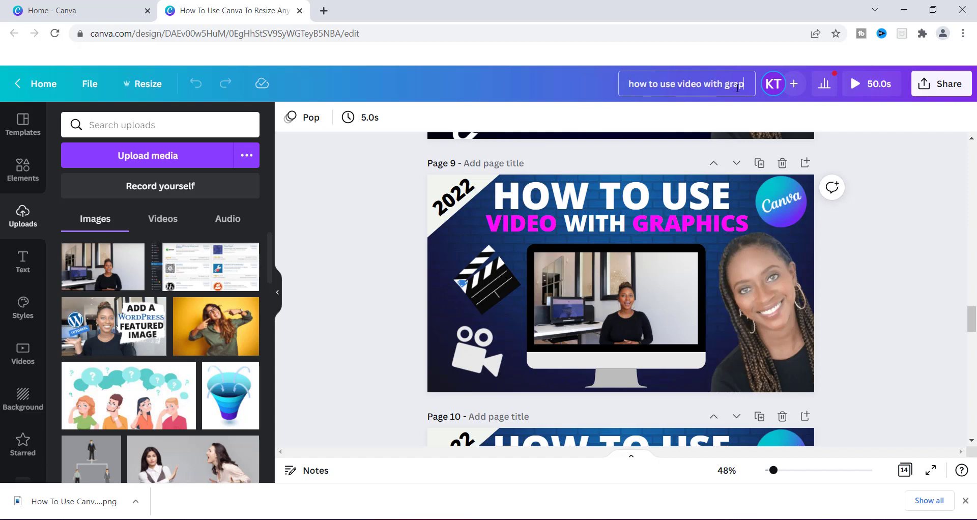
text(hics)
key(Return)
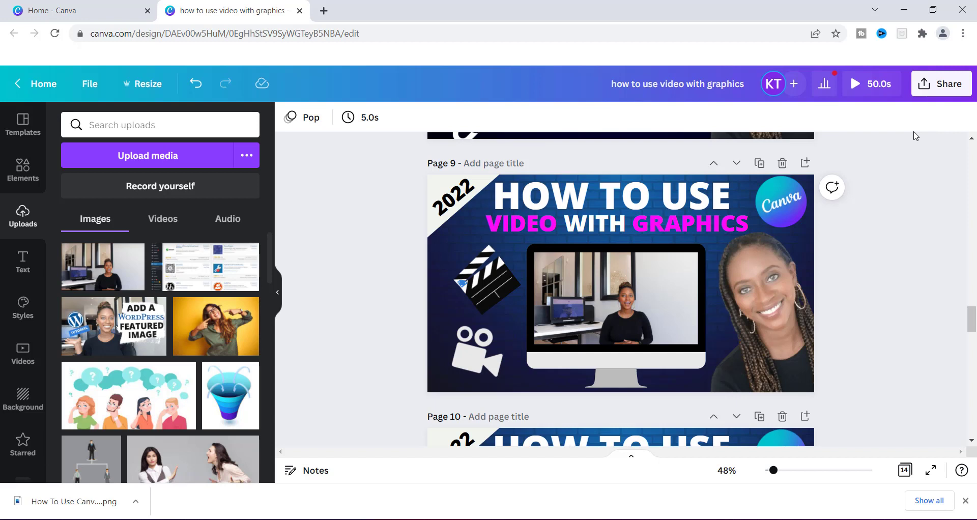
Export just Page 9 as a PNG through Share > Download.
click(933, 85)
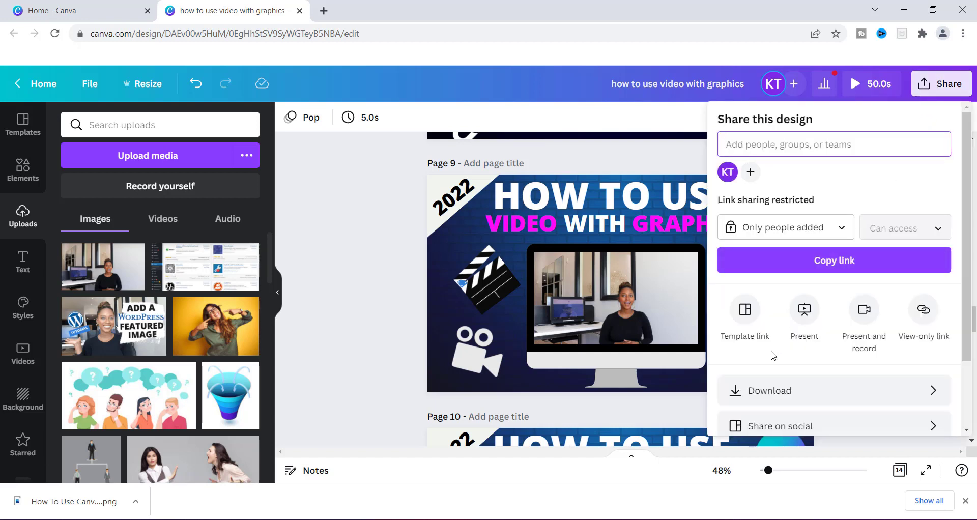
click(763, 396)
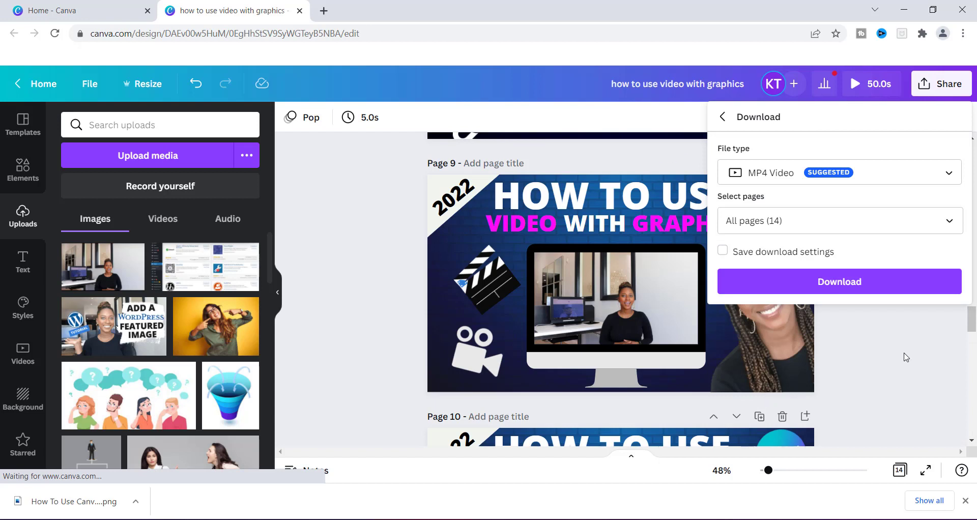
click(800, 176)
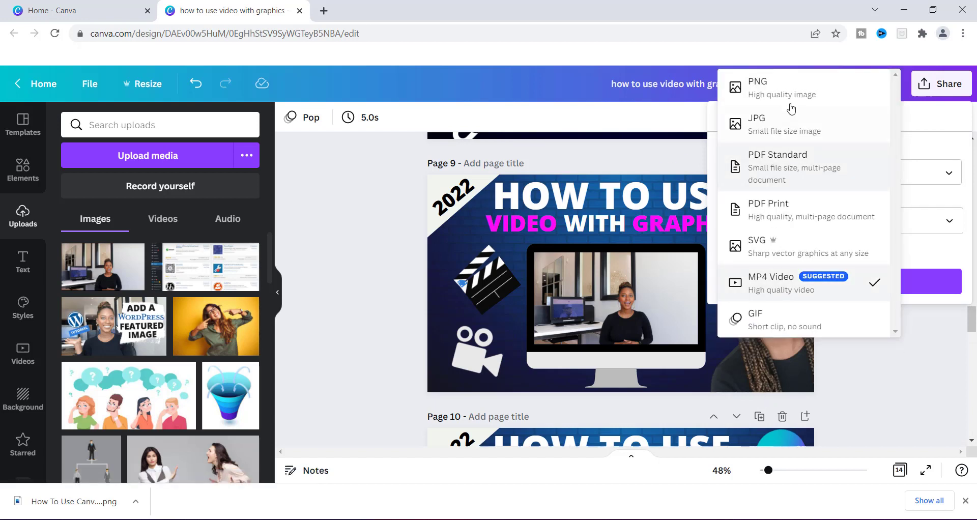
click(787, 88)
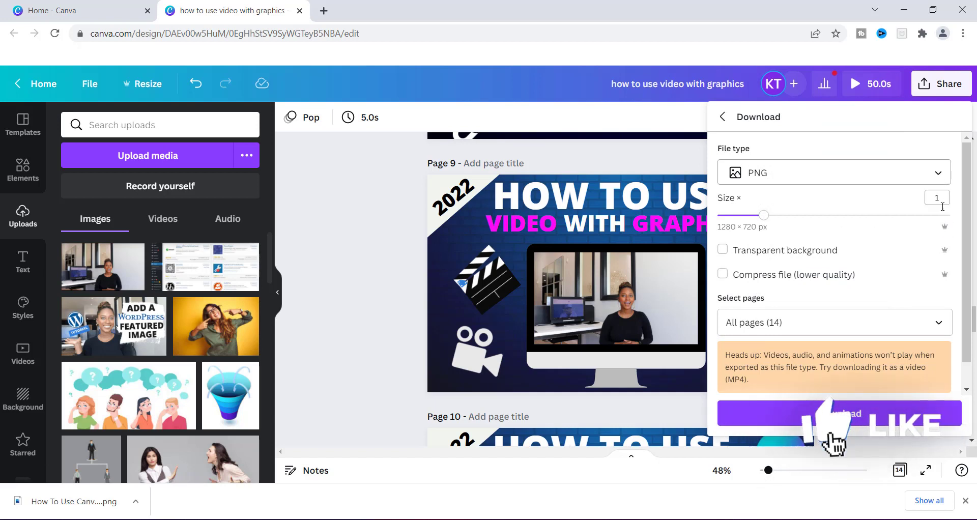
click(943, 323)
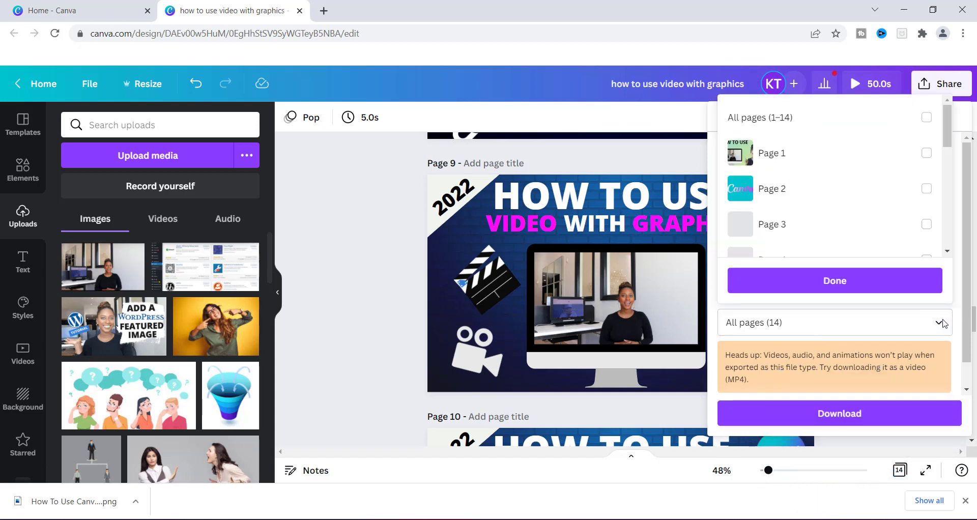
click(947, 251)
click(947, 250)
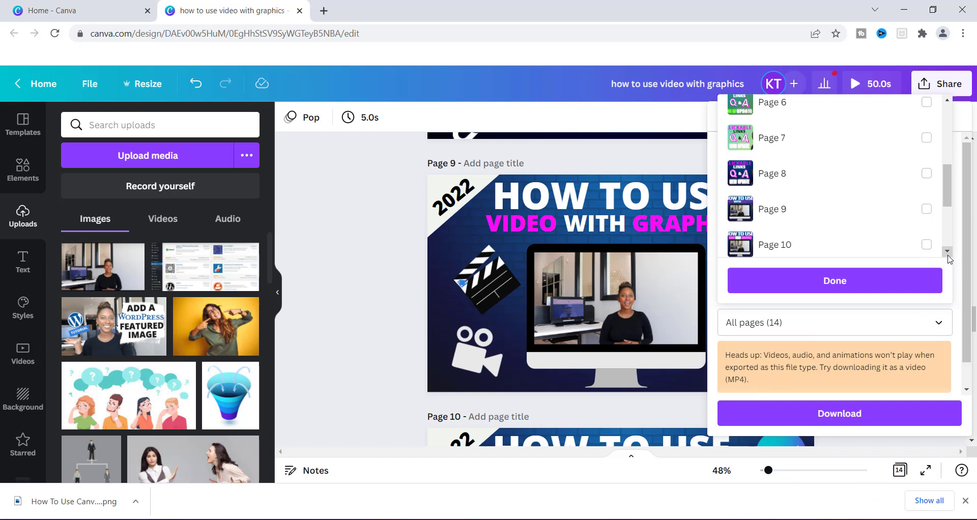
click(926, 209)
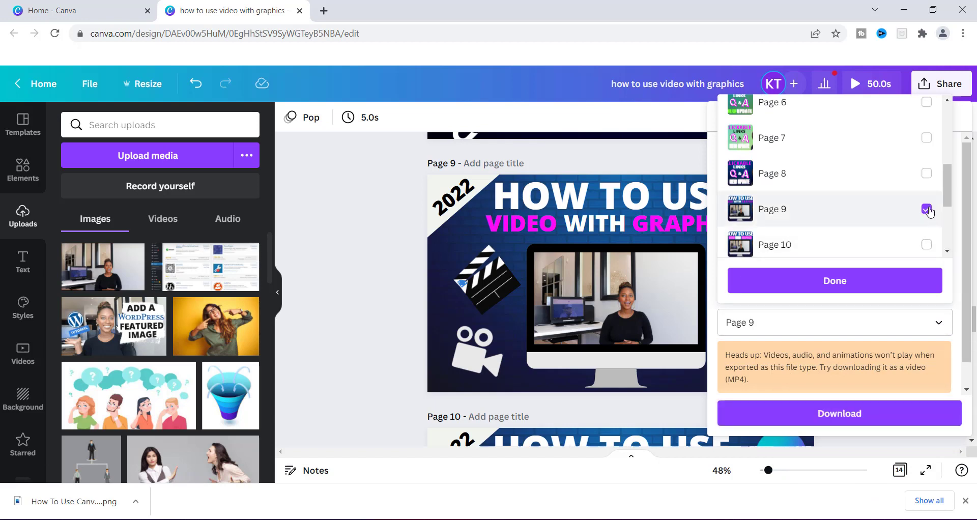
click(852, 279)
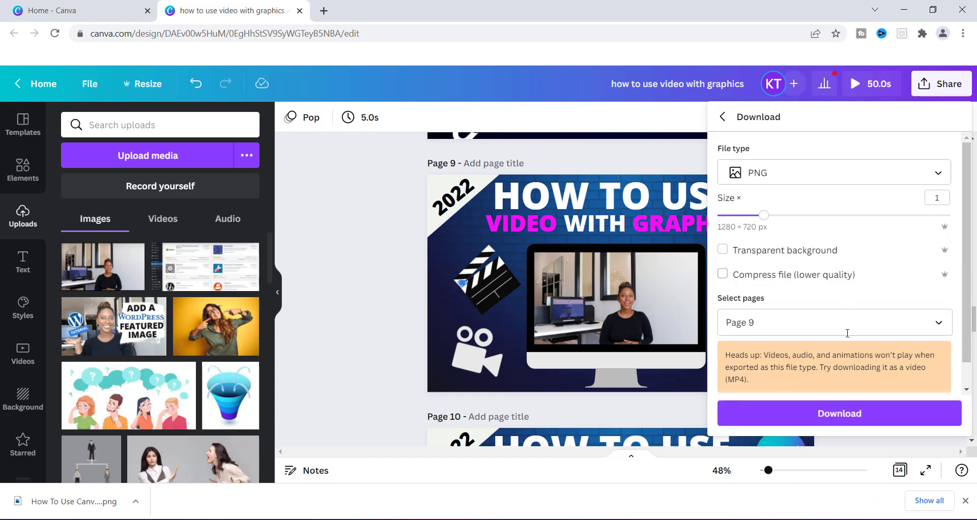
click(847, 413)
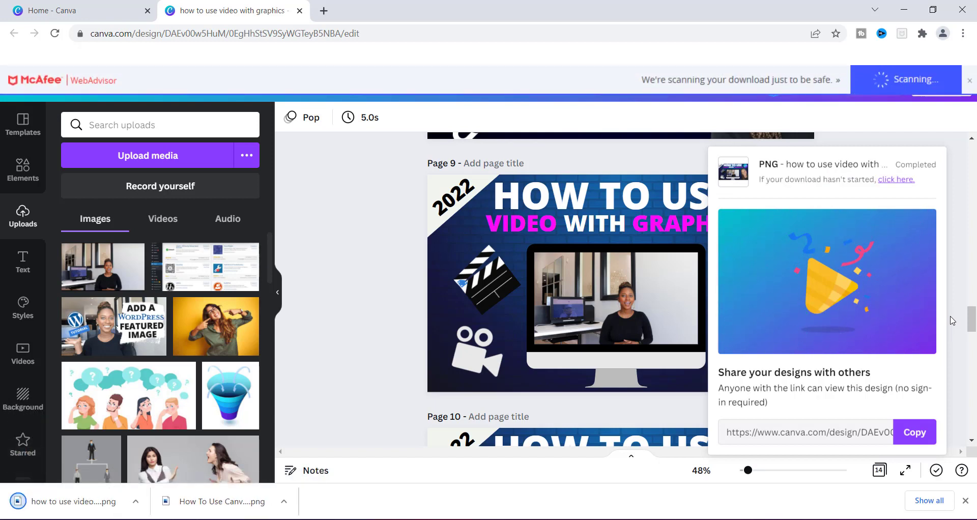
Dismiss the download notifications and close Downloads after spotting the new 'how to use video with graphics' PNG.
click(970, 507)
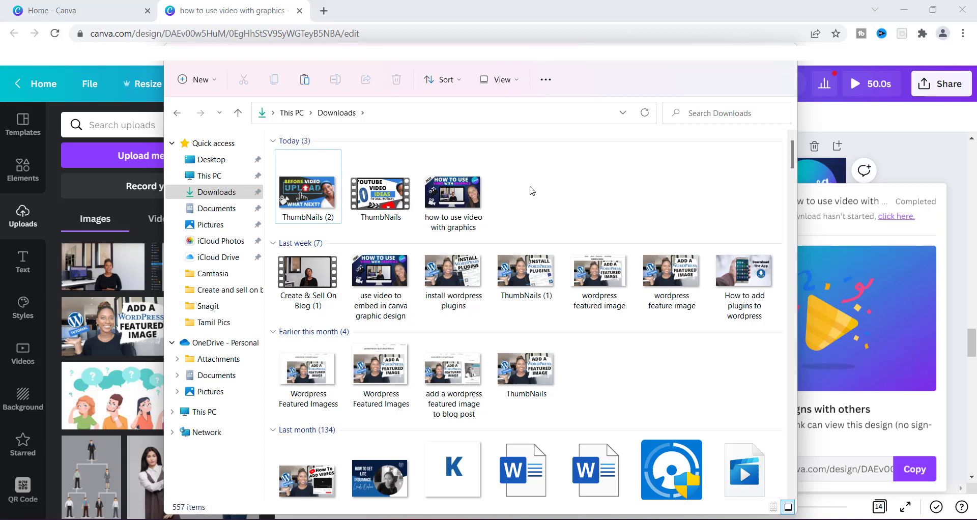
click(846, 127)
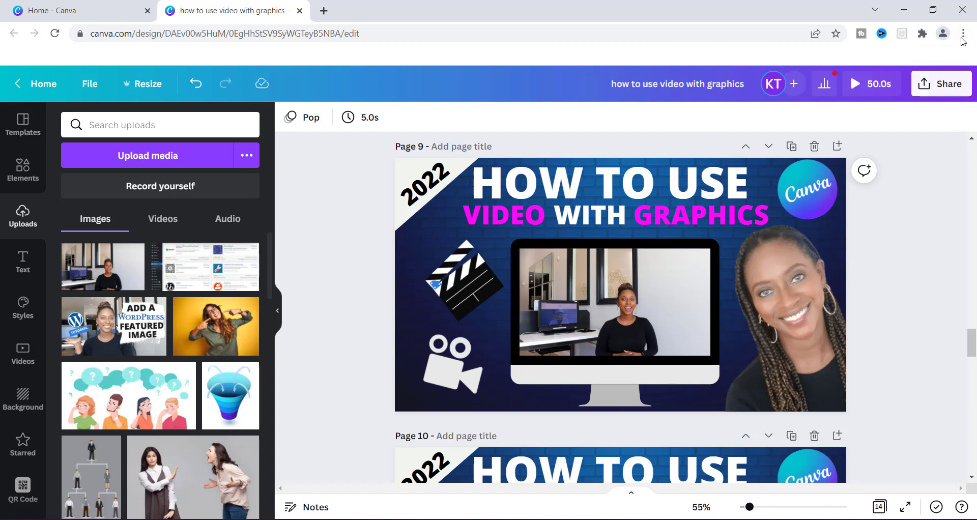
Open Chrome Settings from the three-dot menu.
click(964, 34)
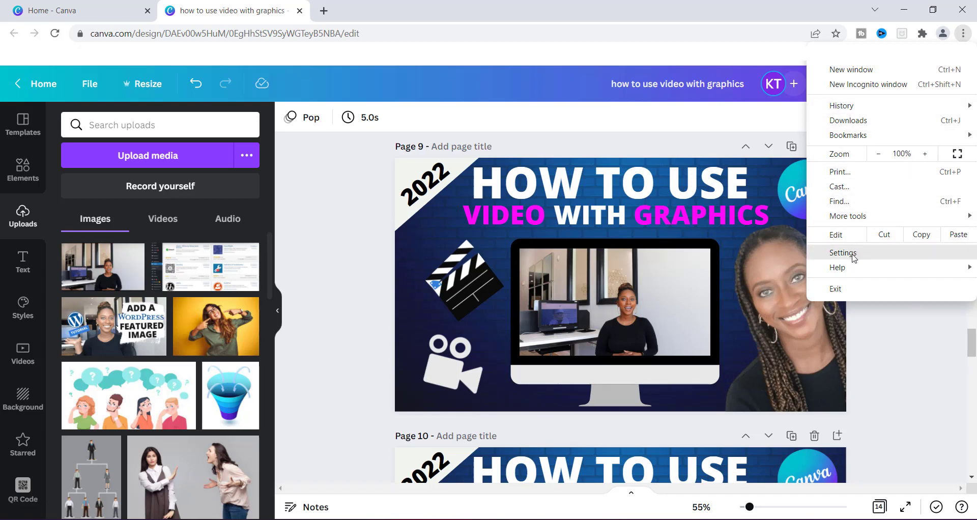
click(854, 253)
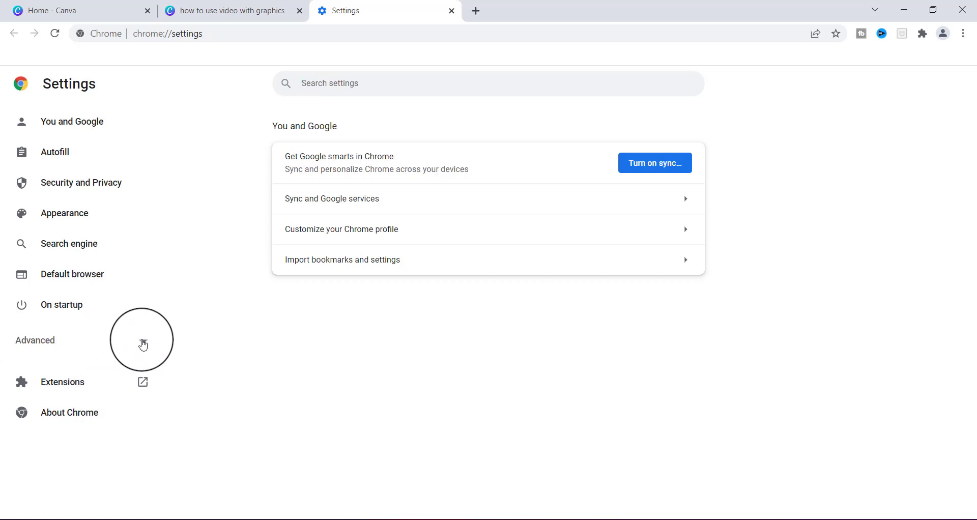
Enable 'Ask where to save each file before downloading' in Chrome Downloads settings, then close Settings.
click(143, 344)
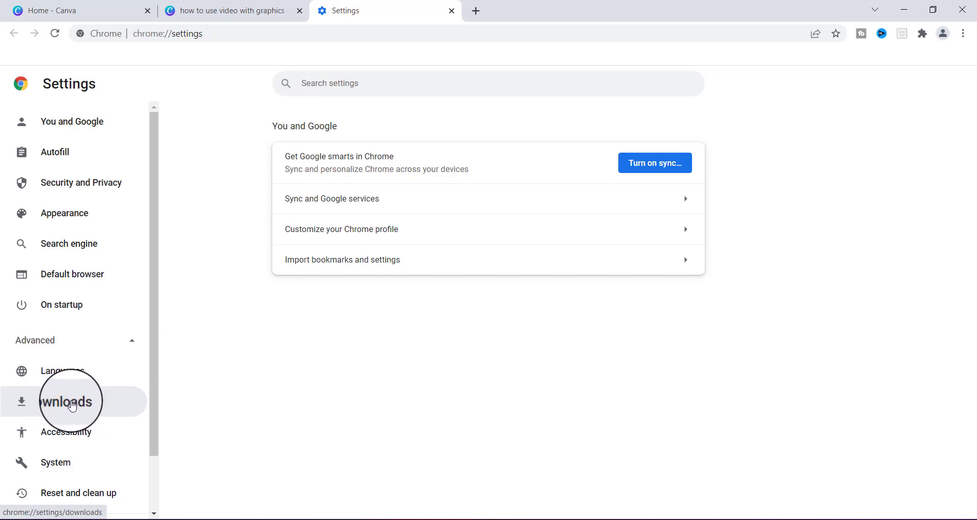
click(72, 406)
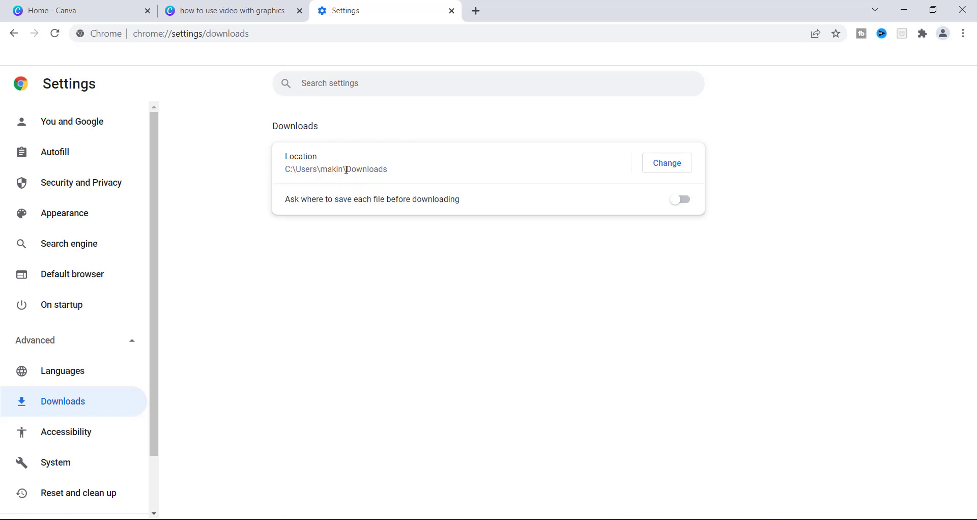
drag(346, 170, 389, 169)
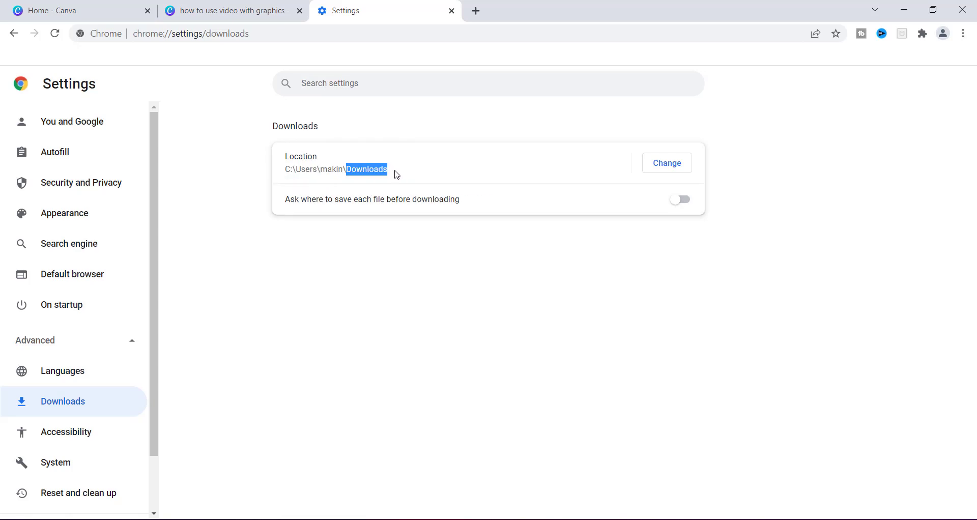
click(312, 270)
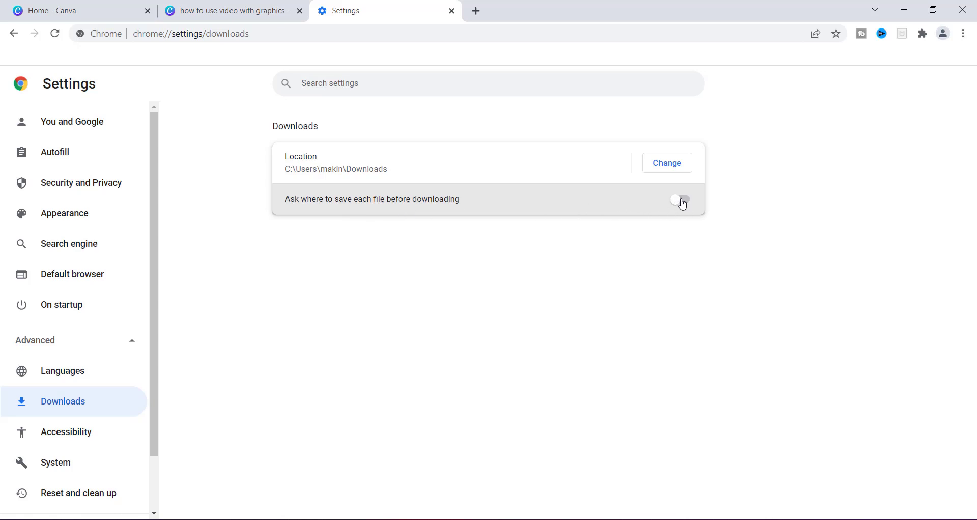
click(682, 202)
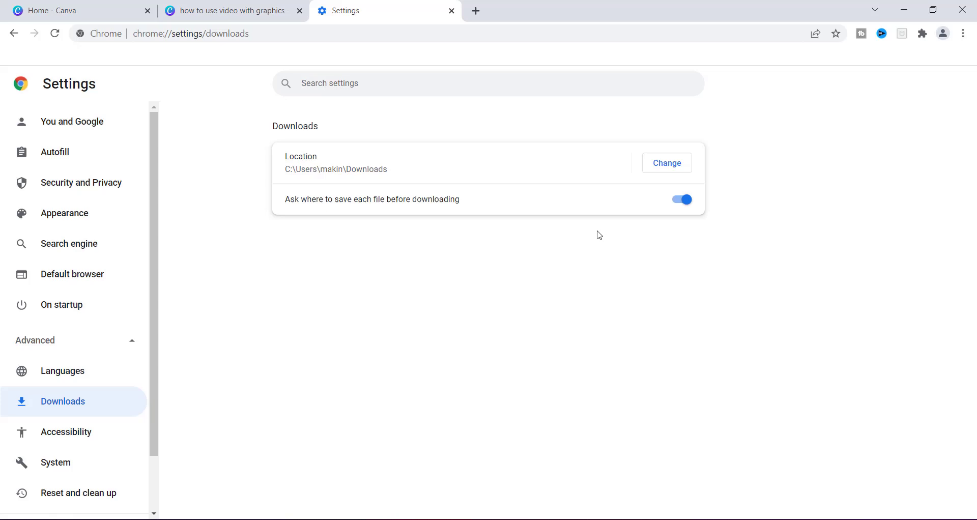
click(452, 11)
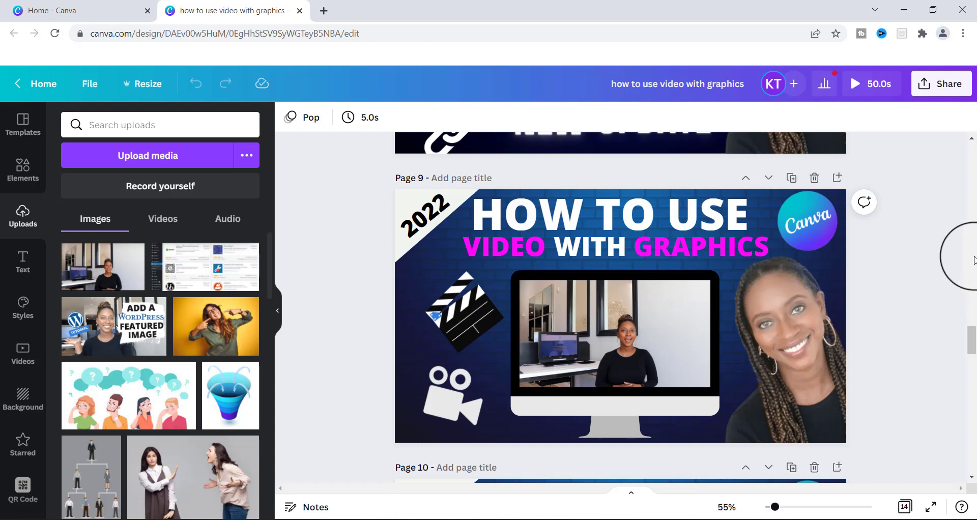
Download Page 9 alone as a PNG again via Share > Download.
click(928, 91)
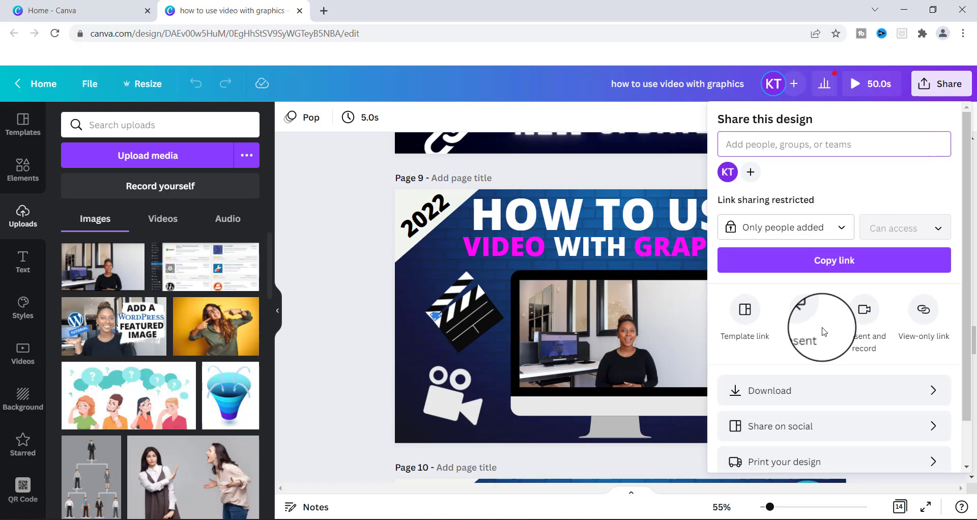
click(761, 388)
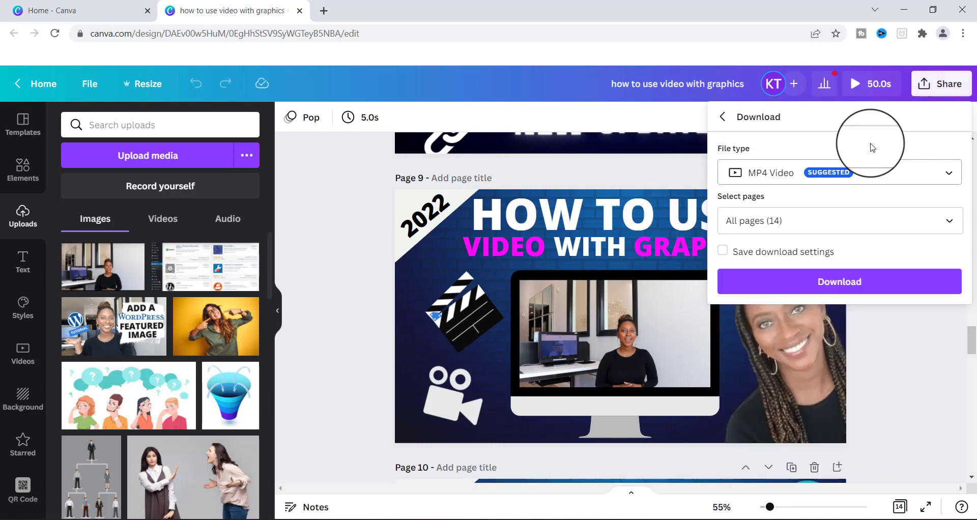
click(801, 181)
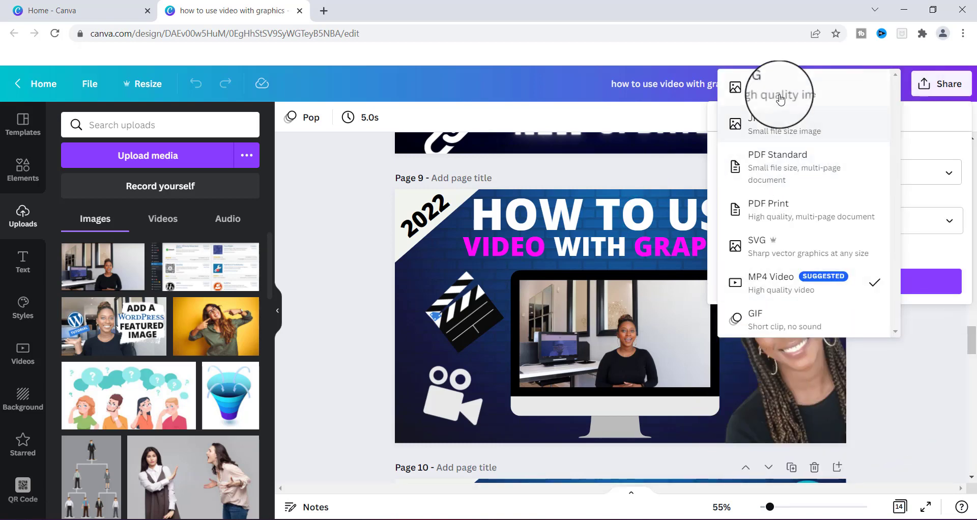
click(776, 94)
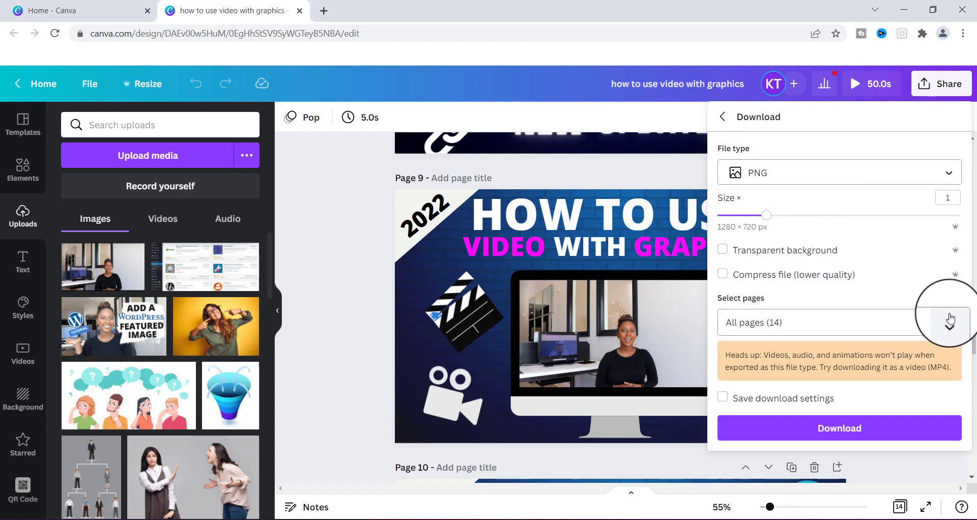
click(949, 332)
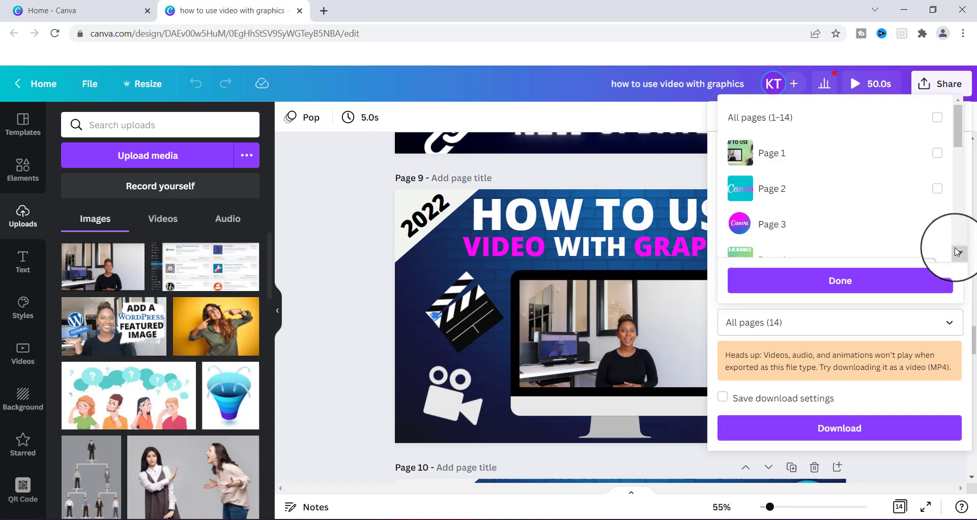
click(957, 253)
scroll(957, 253, down, 5)
click(936, 208)
click(872, 281)
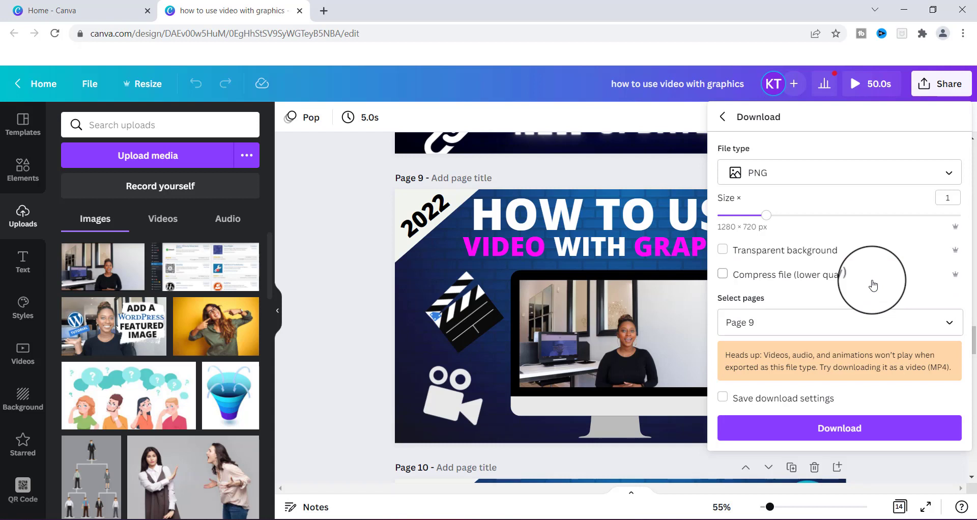
click(844, 422)
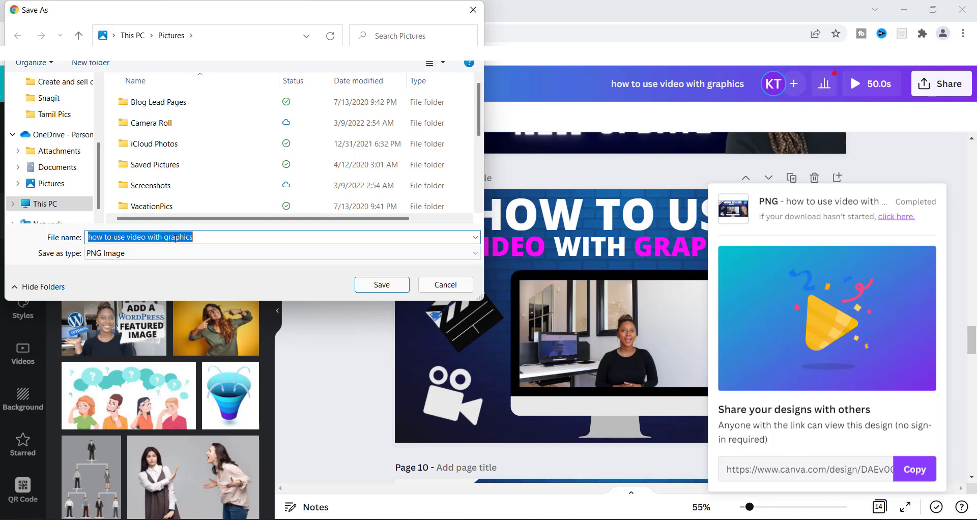
Save the PNG into This PC > Pictures in the Save As dialog.
click(200, 238)
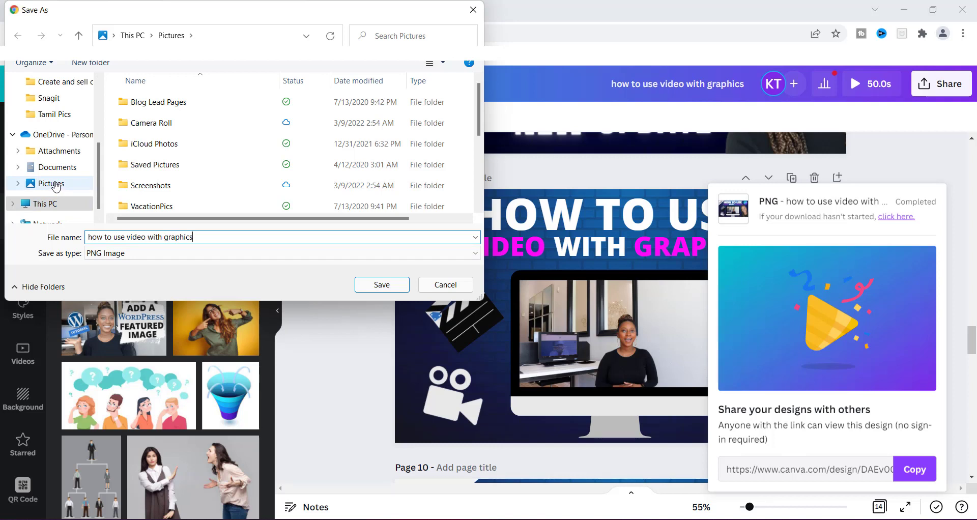
click(57, 187)
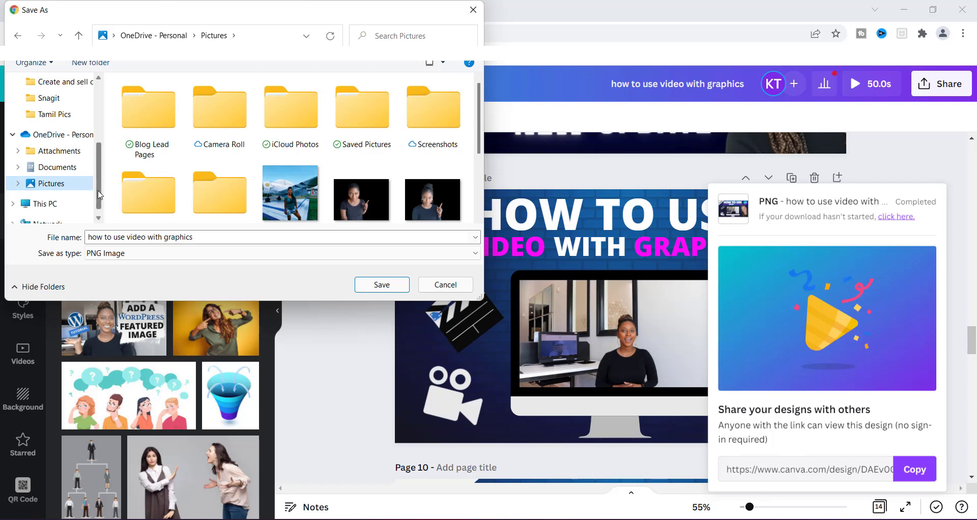
drag(98, 193, 104, 129)
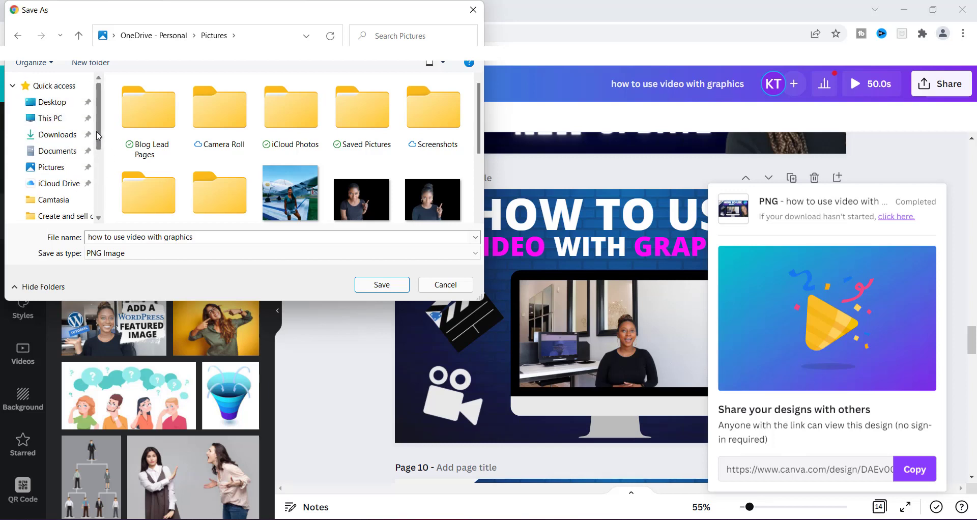
drag(98, 137, 98, 154)
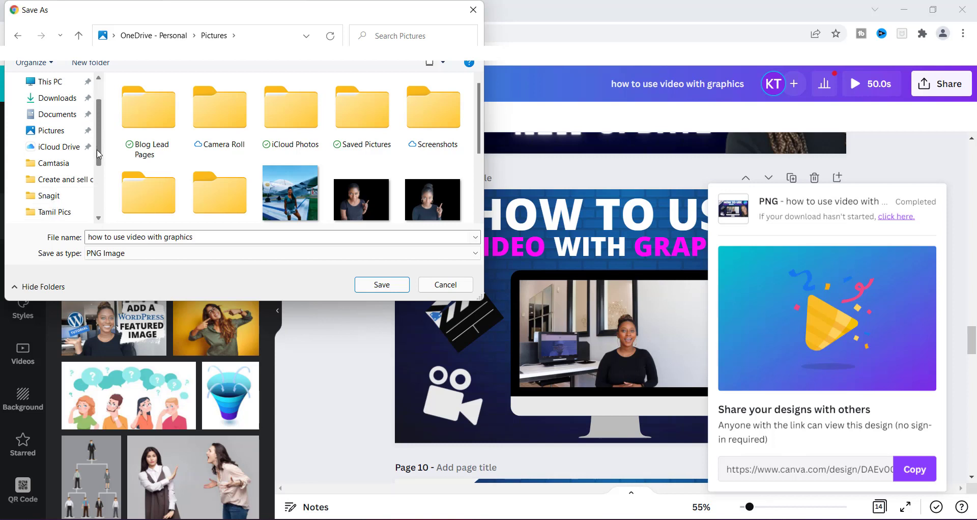
click(56, 130)
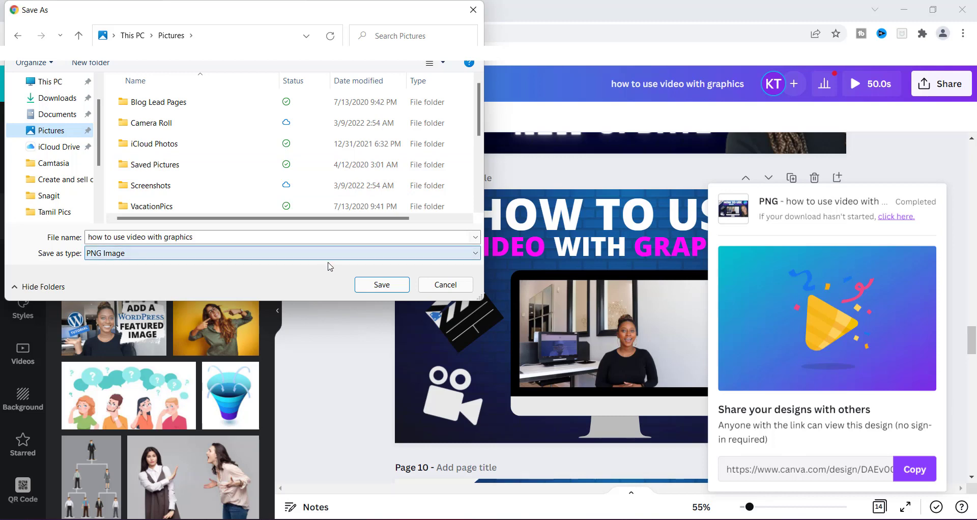
click(388, 288)
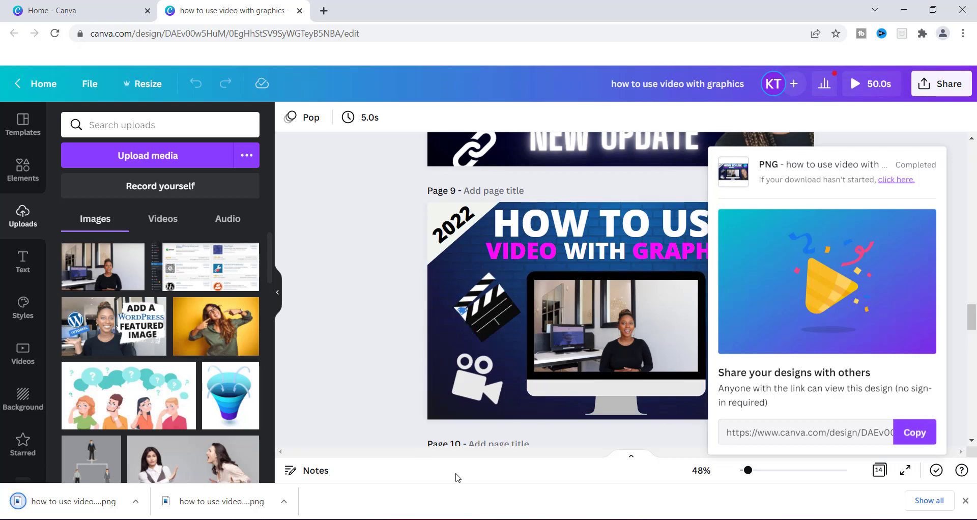
Locate the 'how to use video with graphics' PNG in the maximized Pictures folder.
click(560, 461)
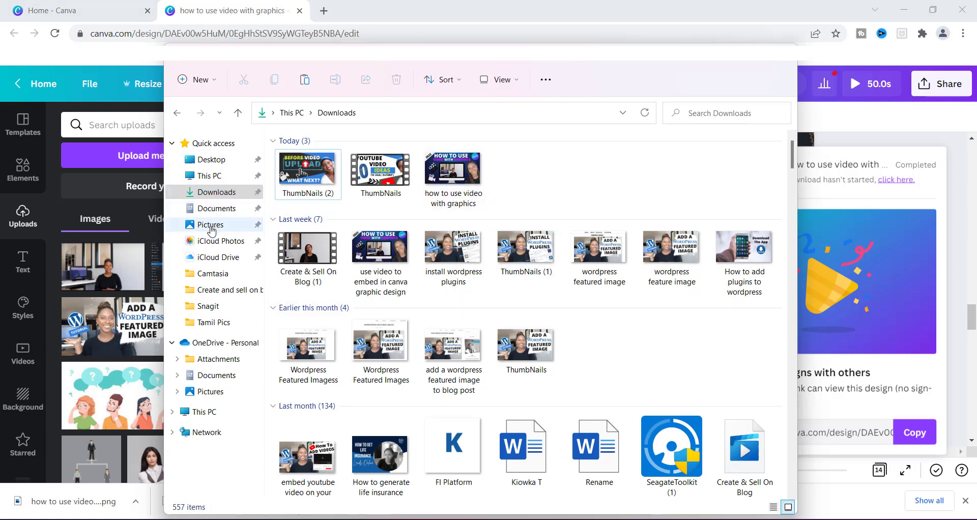
click(211, 229)
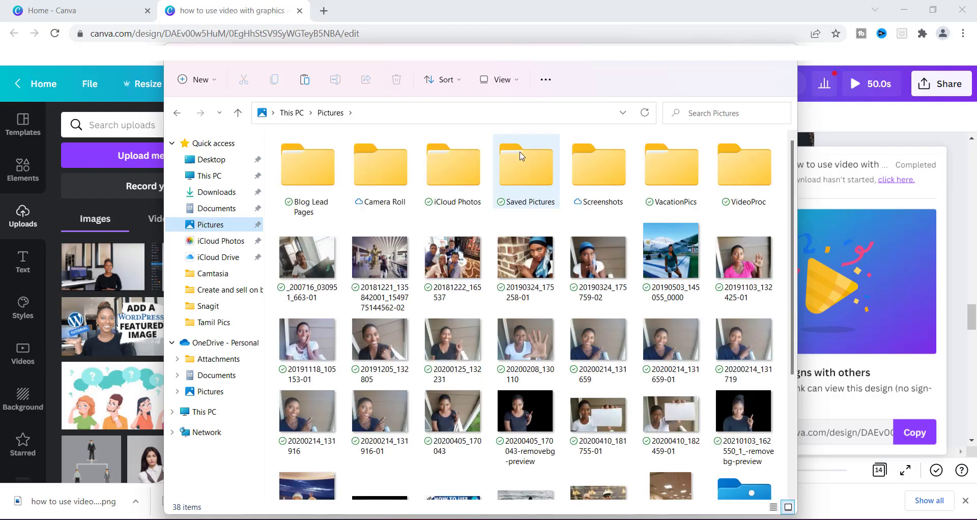
double_click(744, 61)
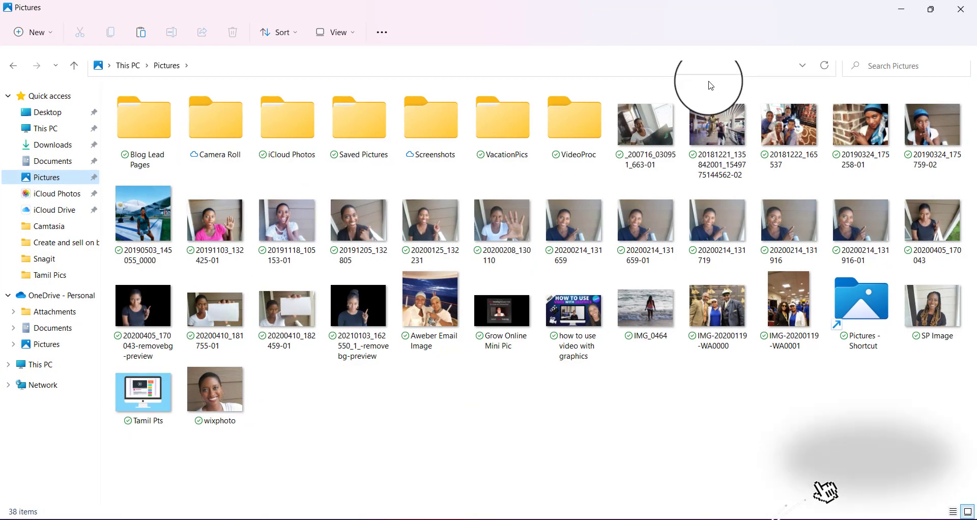
click(588, 350)
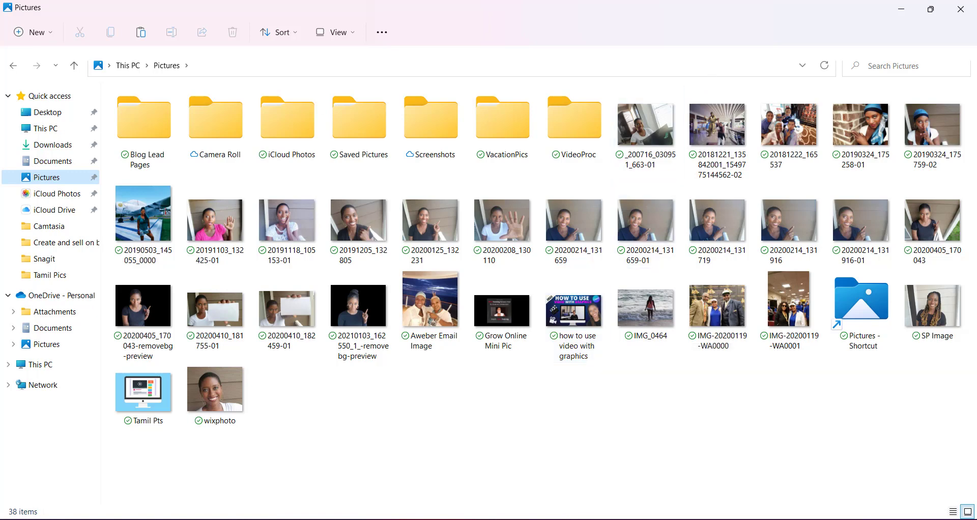
Close the download panel and scroll the pages up to page 8's 'Clickable Links Q&A'.
key(alt+Tab)
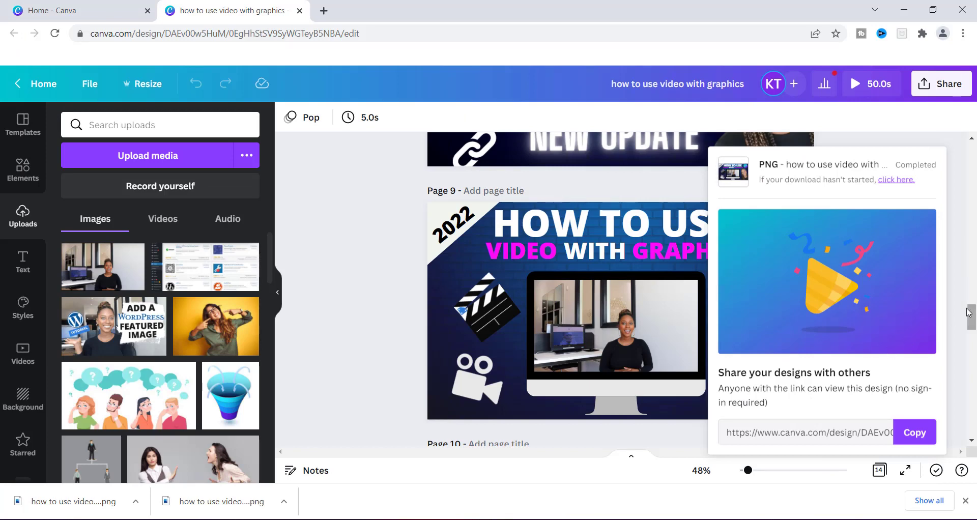
click(970, 231)
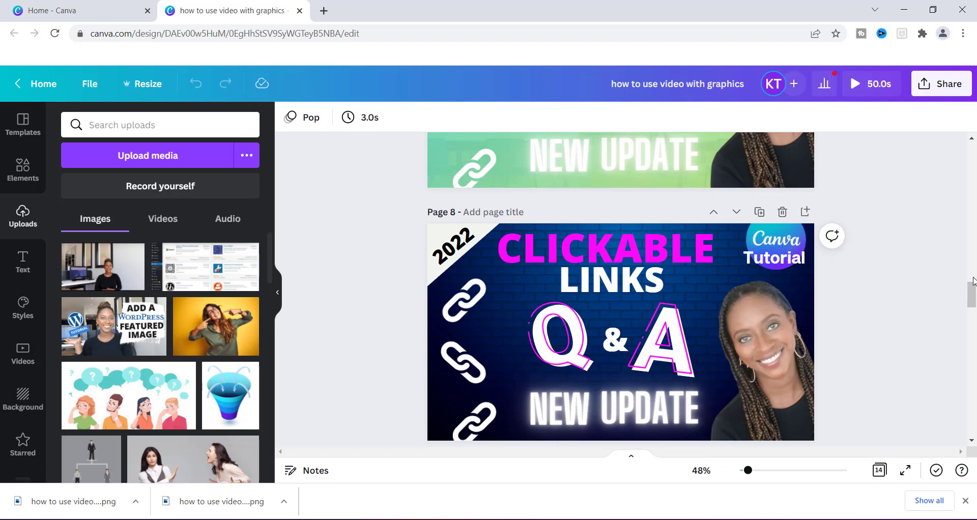
click(972, 312)
drag(972, 311, 972, 314)
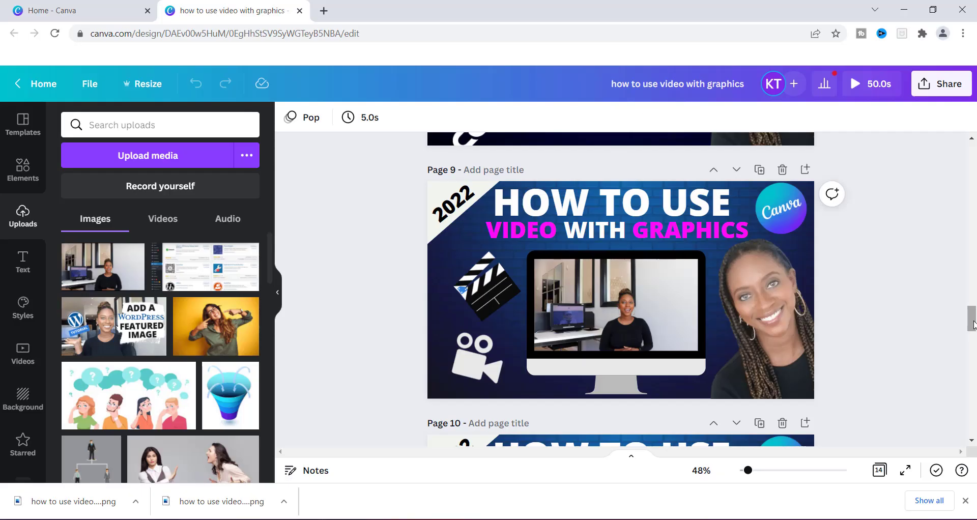
drag(973, 325, 973, 306)
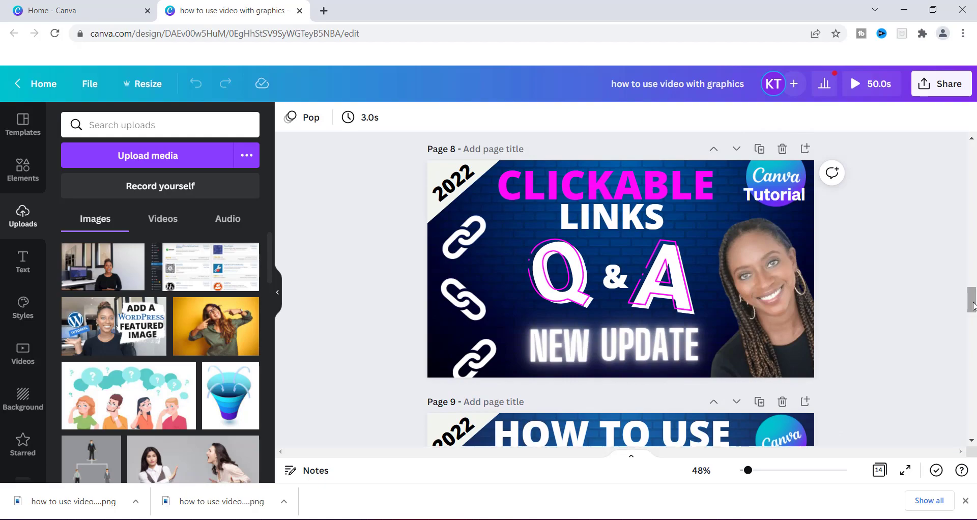